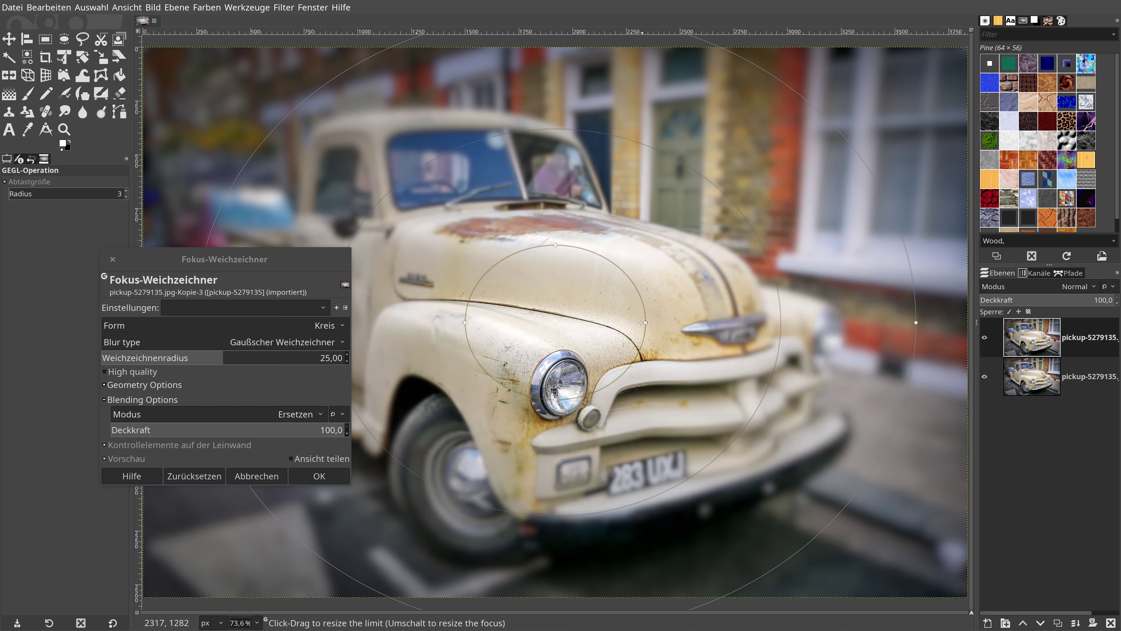
- Enlarge the sharp focus circle around the truck and apply the focus blur to the layer
left_click_drag(664, 326, 681, 326)
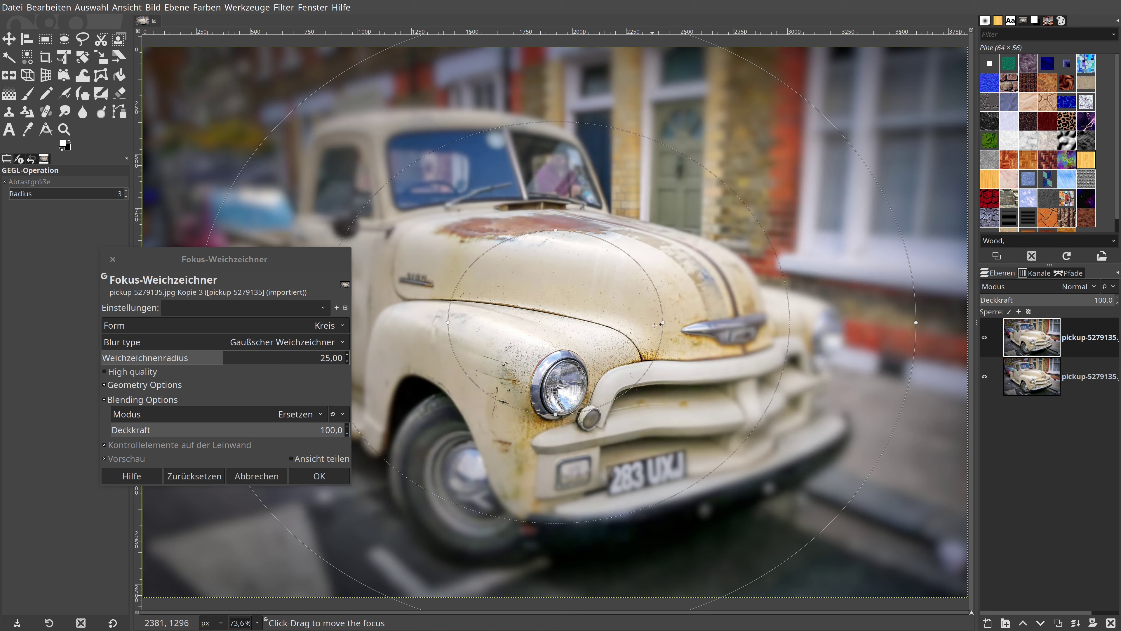
left_click(319, 475)
- Add a black, fully transparent mask to the blurred layer and paint white over the background
left_click(1026, 225)
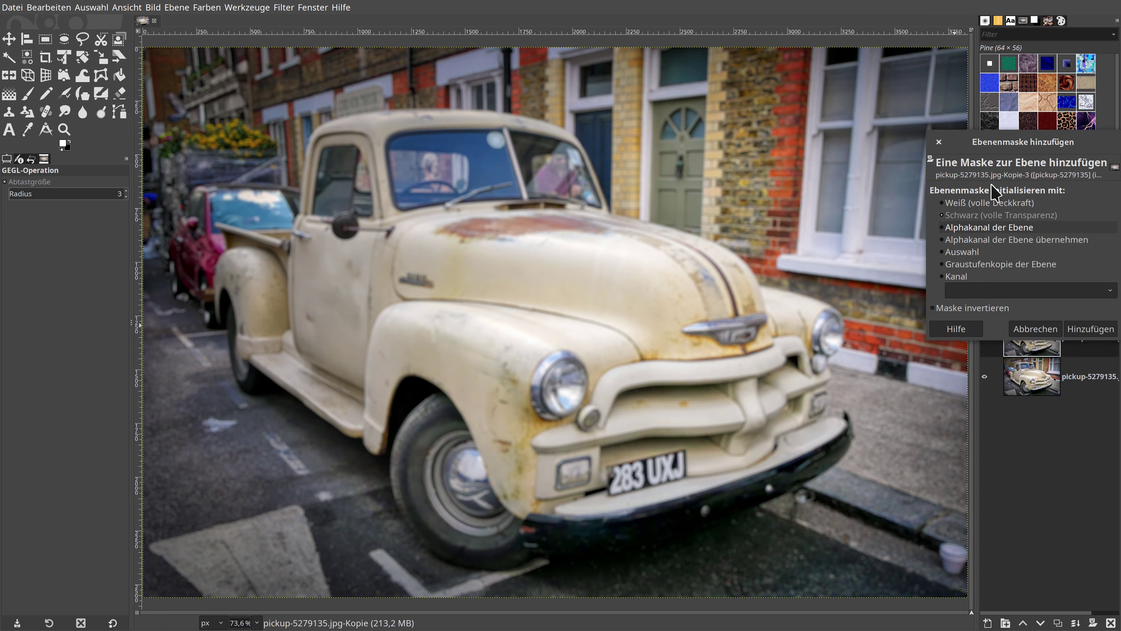
left_click(1073, 327)
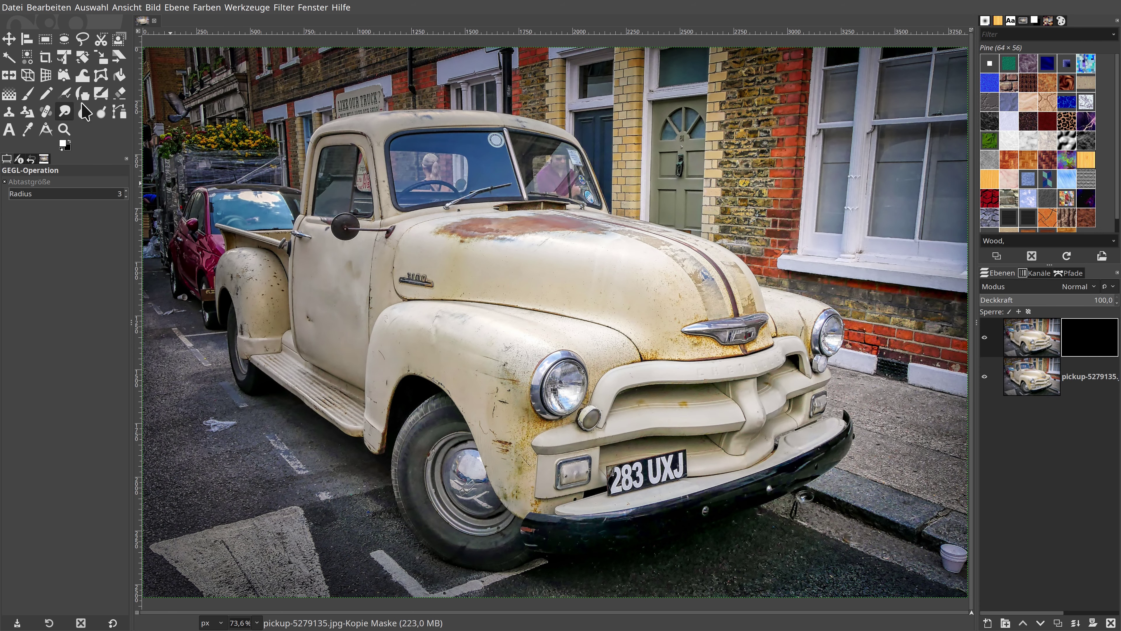
left_click(27, 93)
left_click_drag(839, 133, 221, 530)
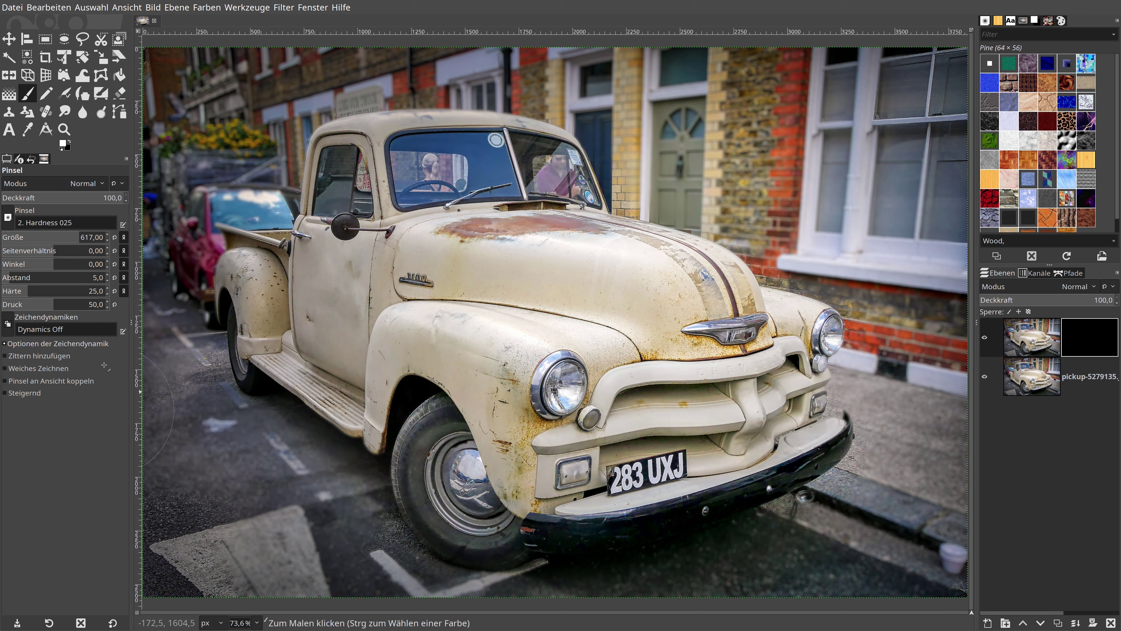
- Paint white onto the mask over the road in the bottom-left corner
left_click_drag(148, 552, 201, 528)
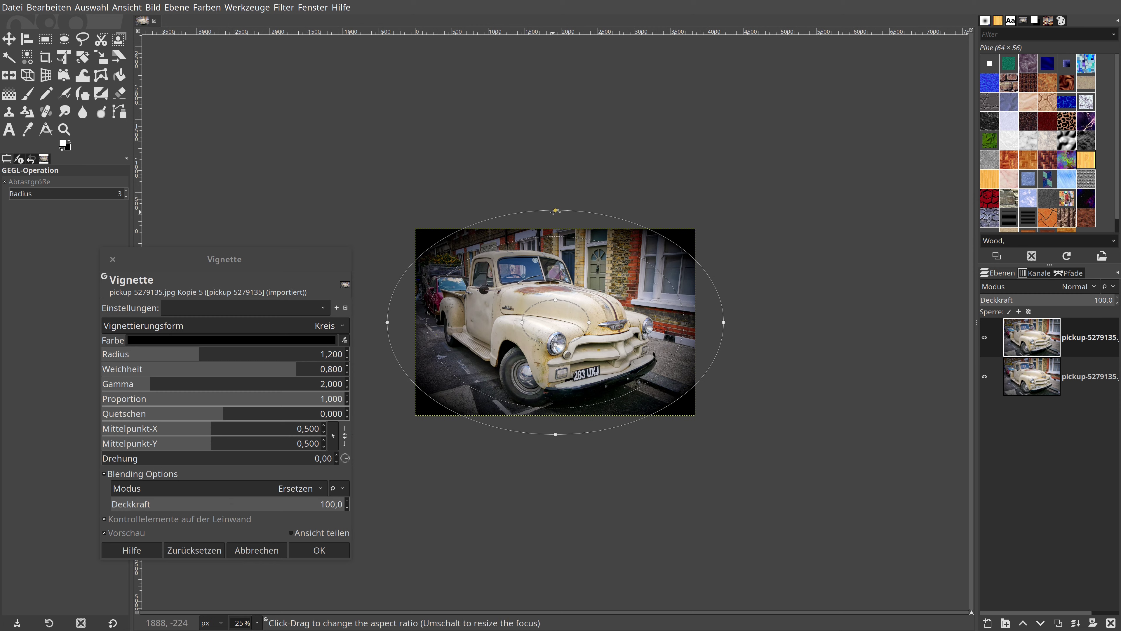
- Widen the vignette to radius 1.781 and softness 0.865, then apply it
left_click_drag(555, 144, 561, 172)
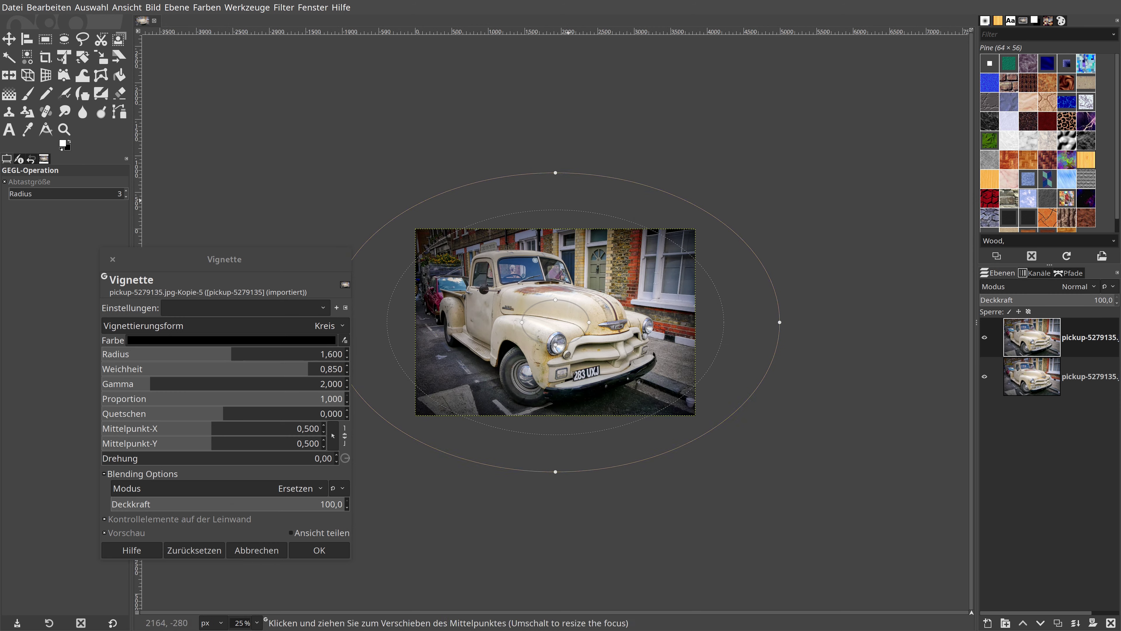
left_click_drag(776, 319, 737, 318)
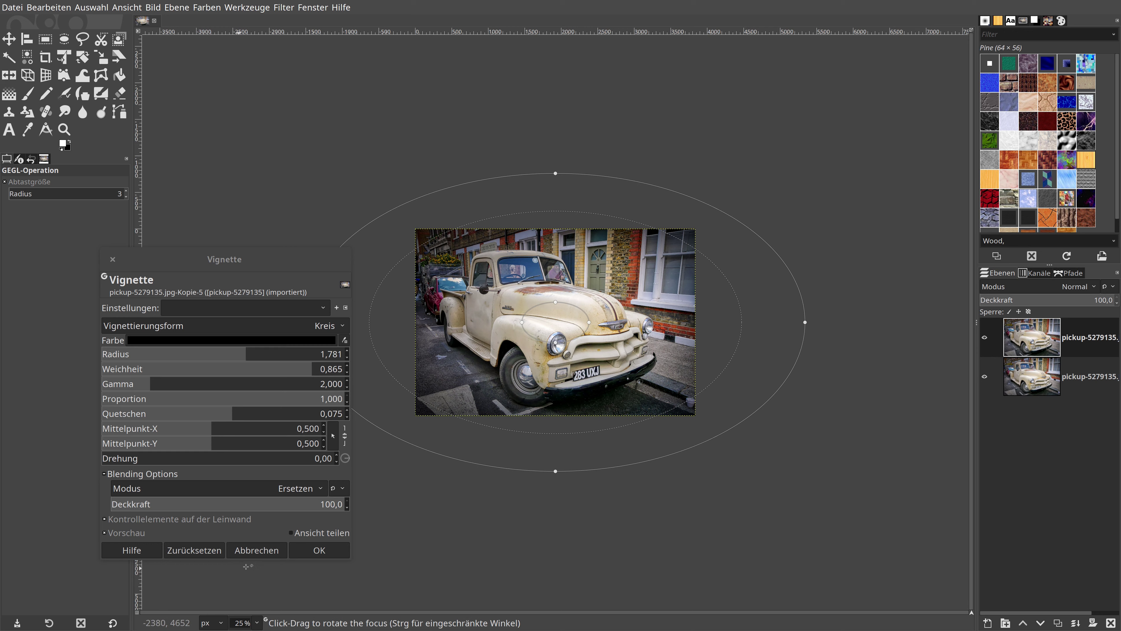
left_click(309, 550)
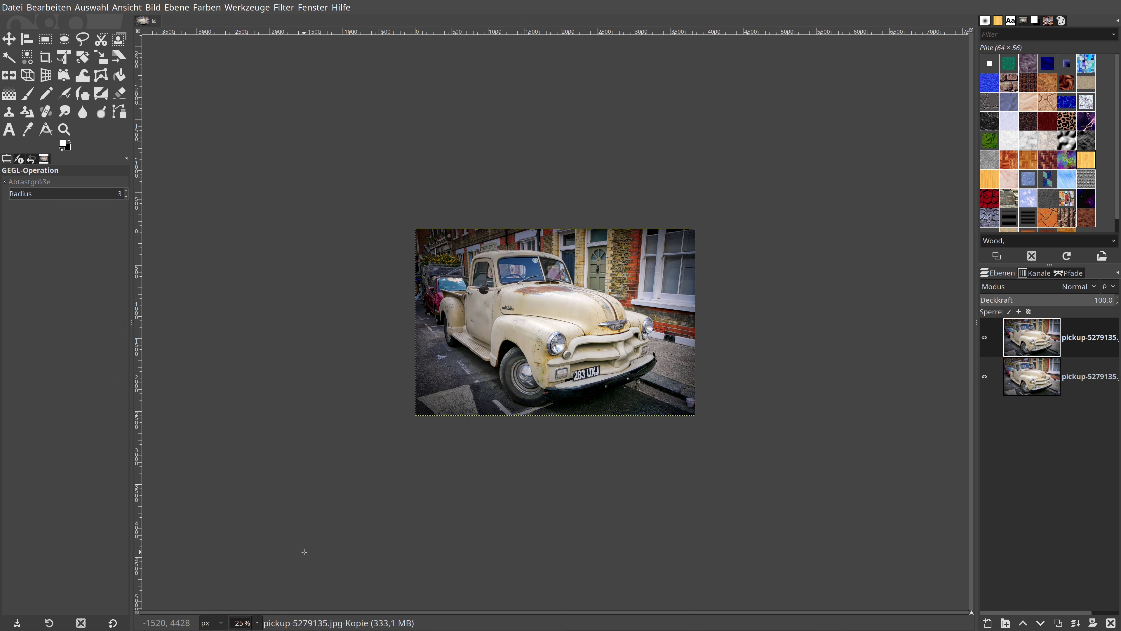
- Fit the photo to the window and repeat the vignette to darken the edges further
key("ctrl+shift+j")
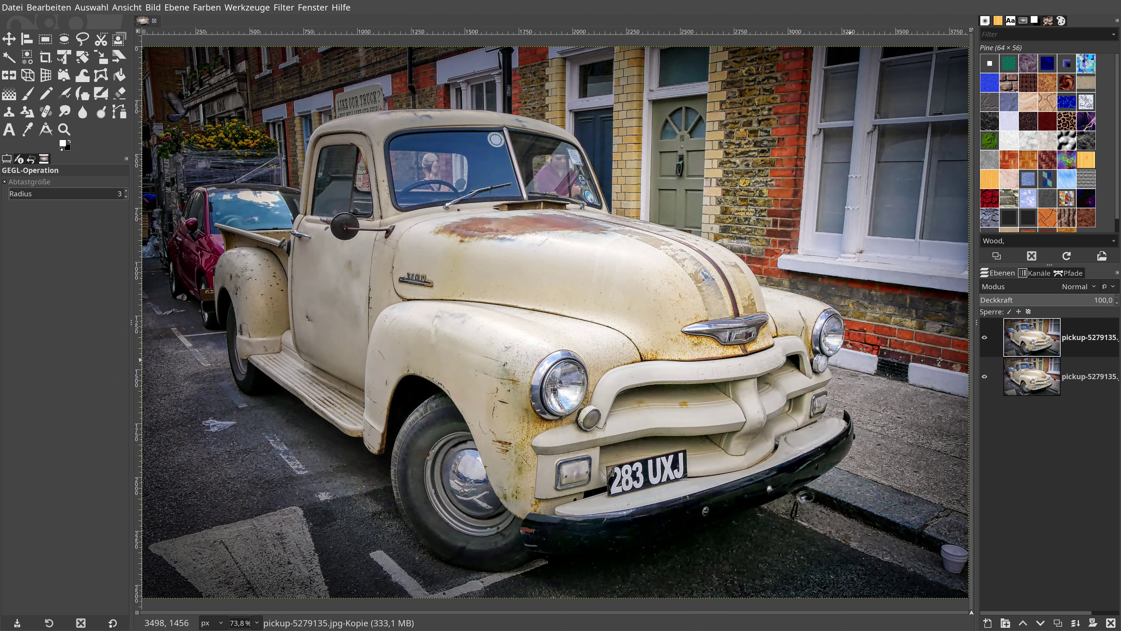
left_click(283, 9)
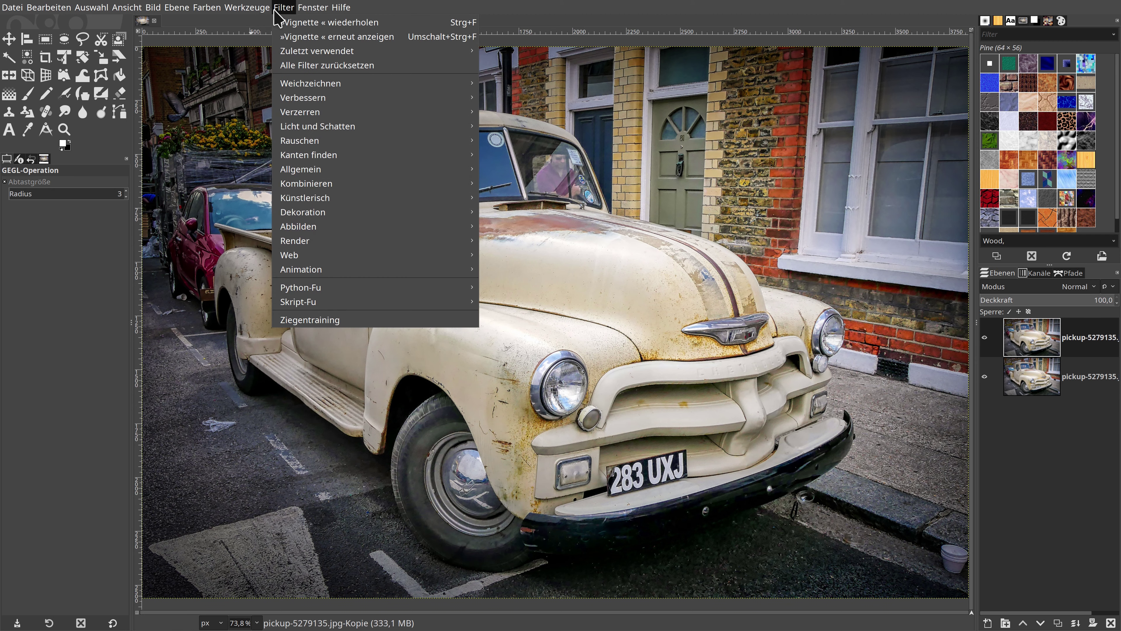
left_click(285, 23)
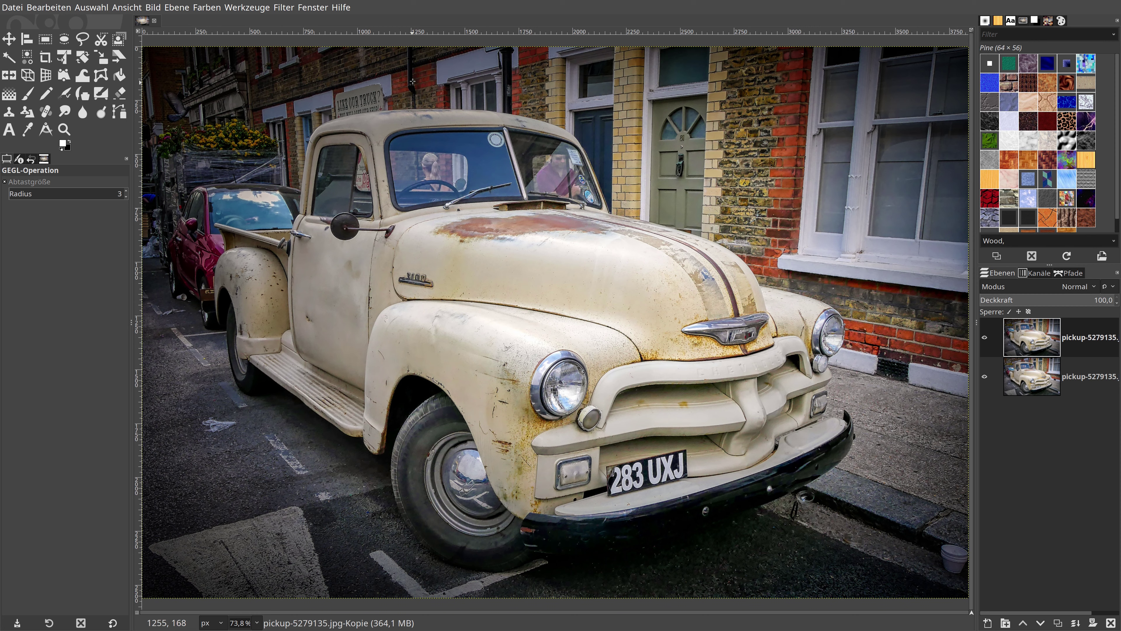
left_click(344, 8)
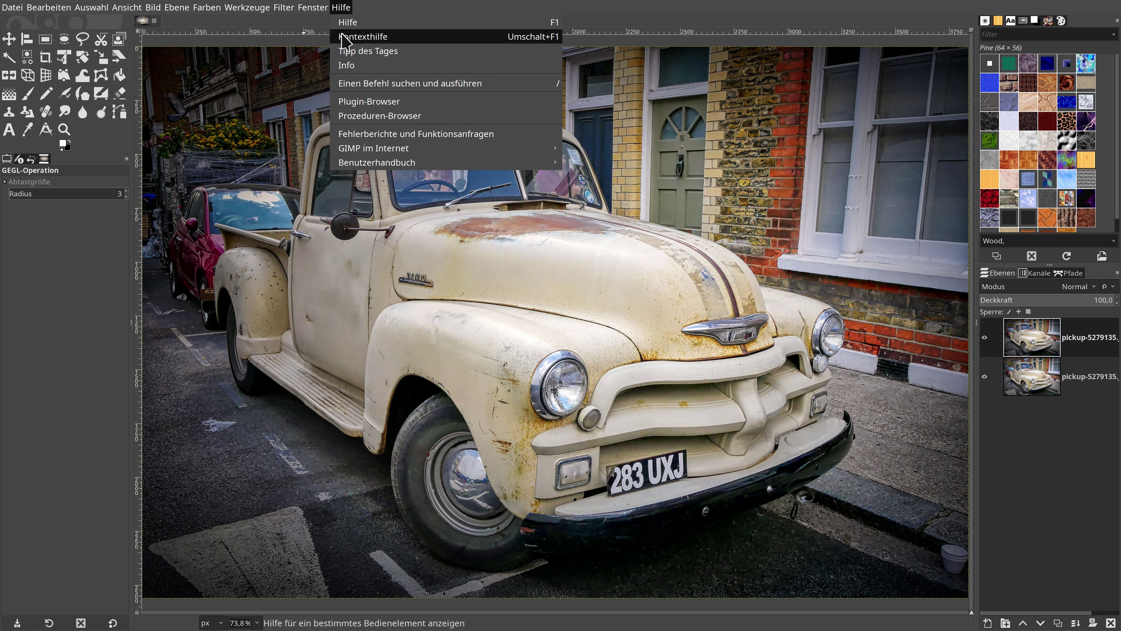
left_click(348, 69)
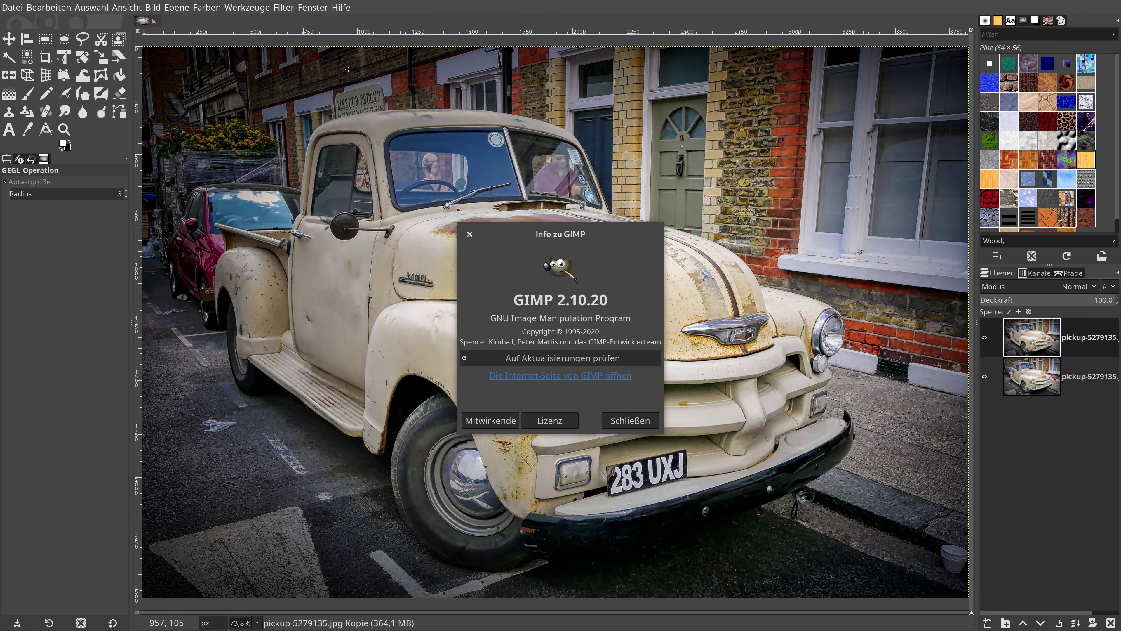
left_click(557, 358)
left_click(620, 420)
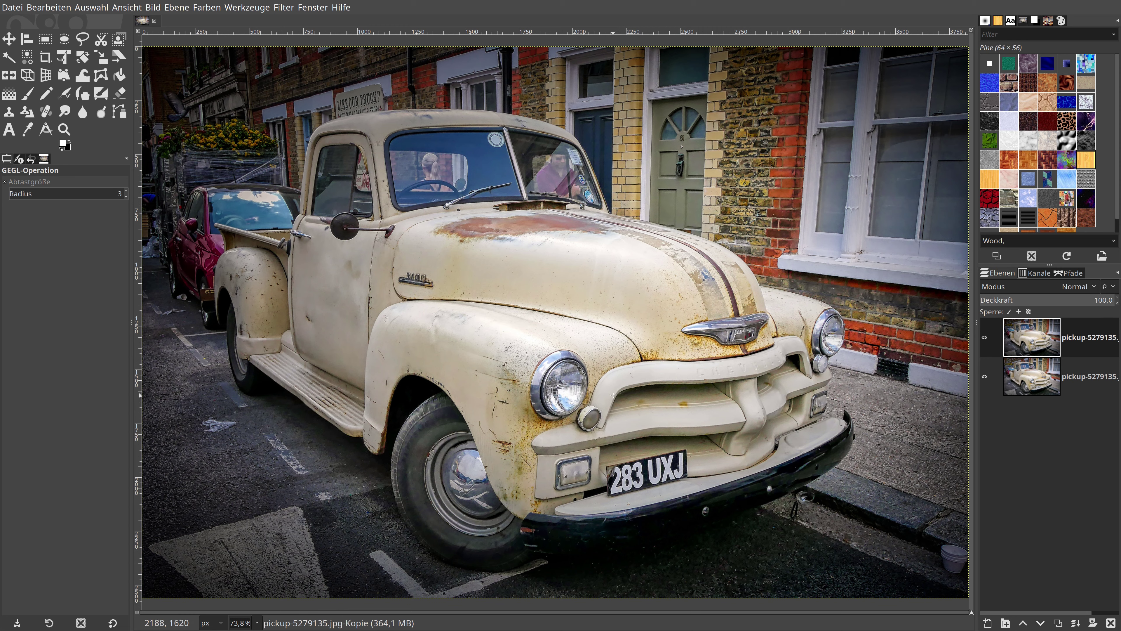
- Apply Focus Blur with a wide horizontal elliptical sharp zone and slightly reduced outer limit, viewed at 25%
left_click(287, 7)
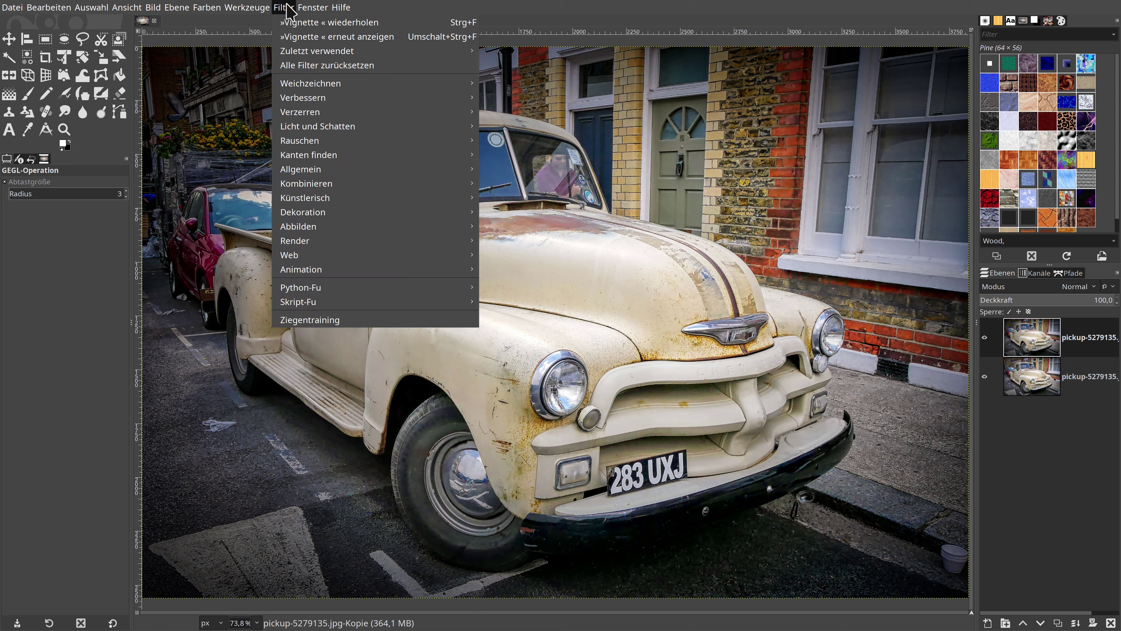
mouse_move(310, 83)
left_click(508, 87)
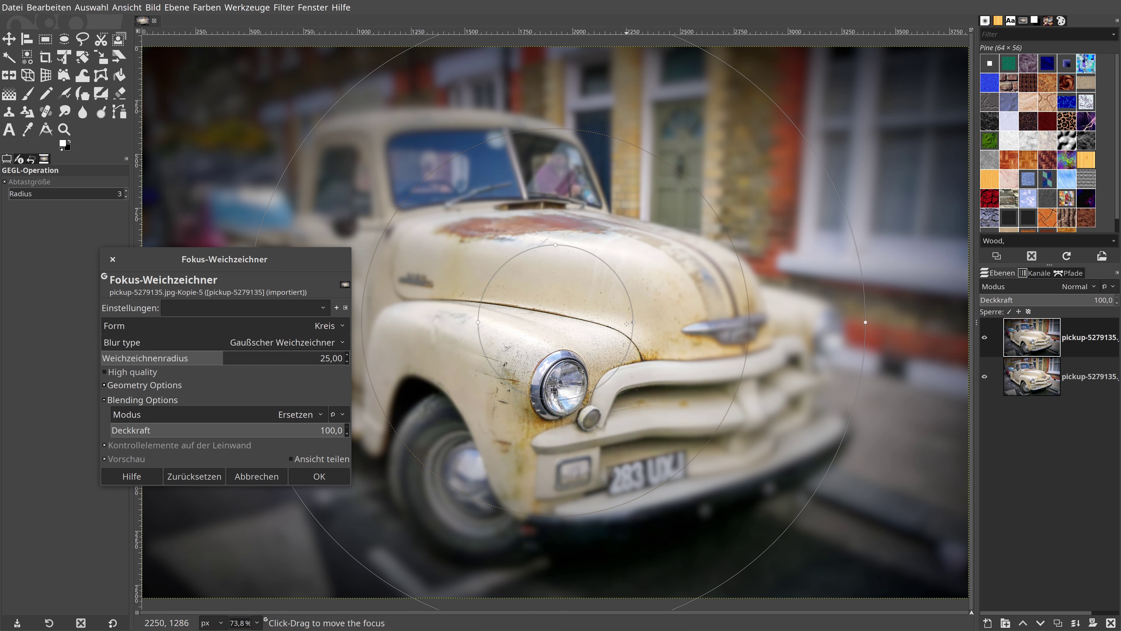
left_click_drag(634, 323, 752, 323)
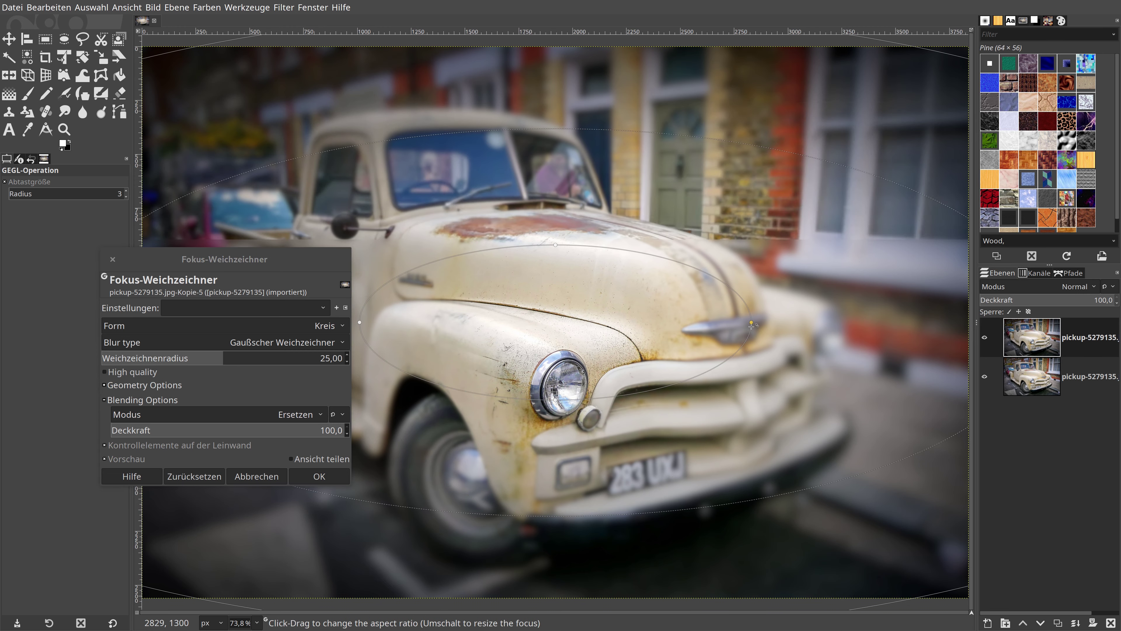
left_click(260, 623)
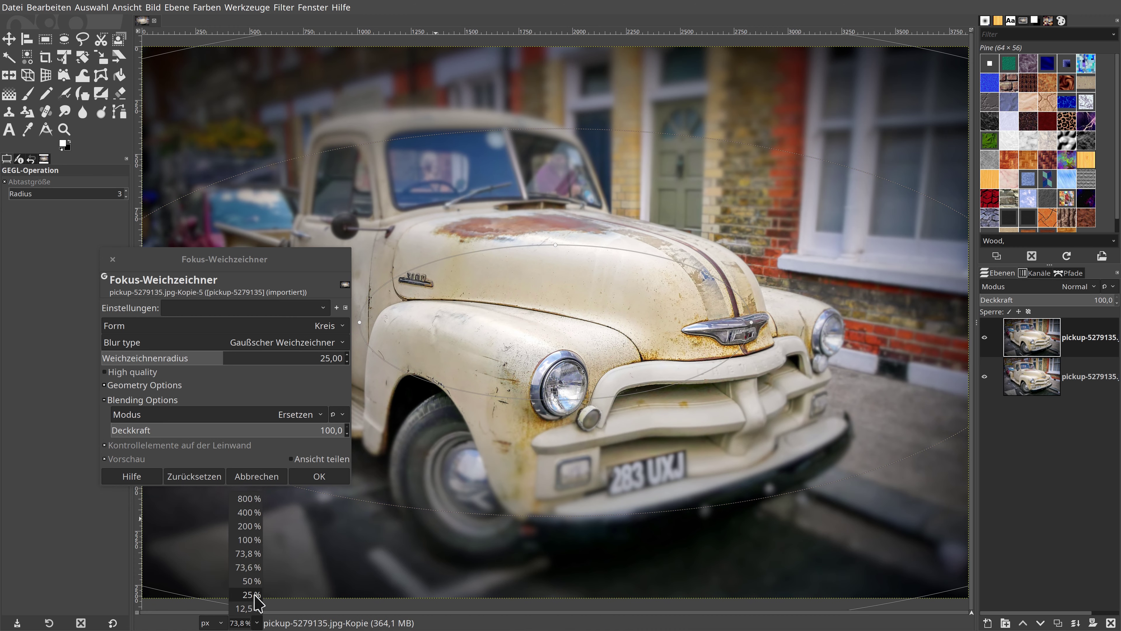
left_click(247, 602)
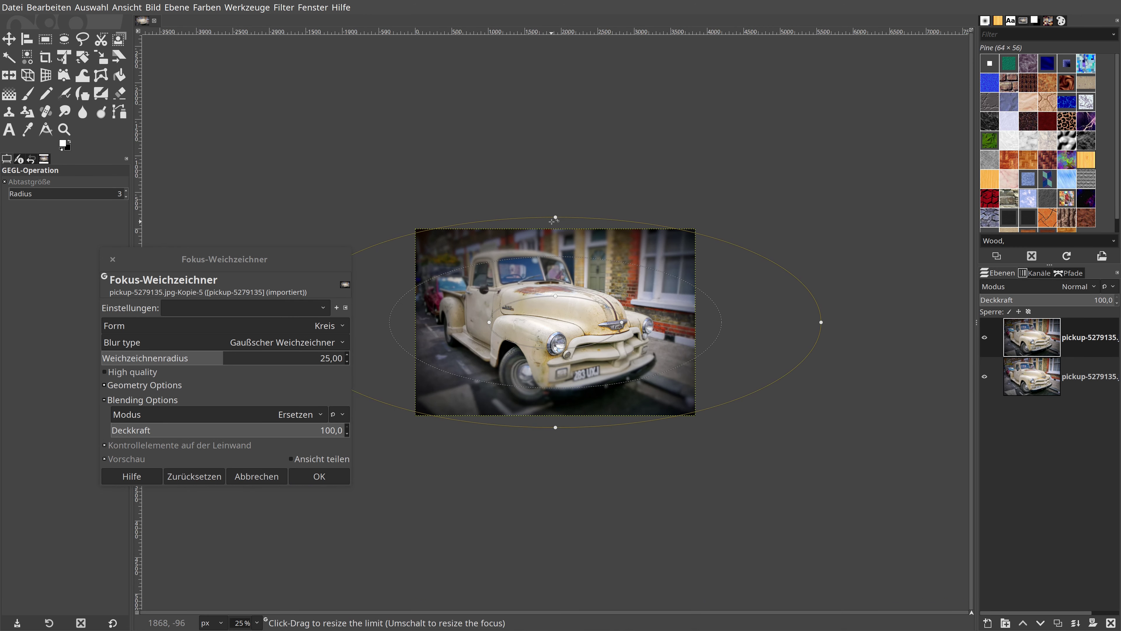
left_click_drag(555, 181, 556, 182)
left_click(311, 474)
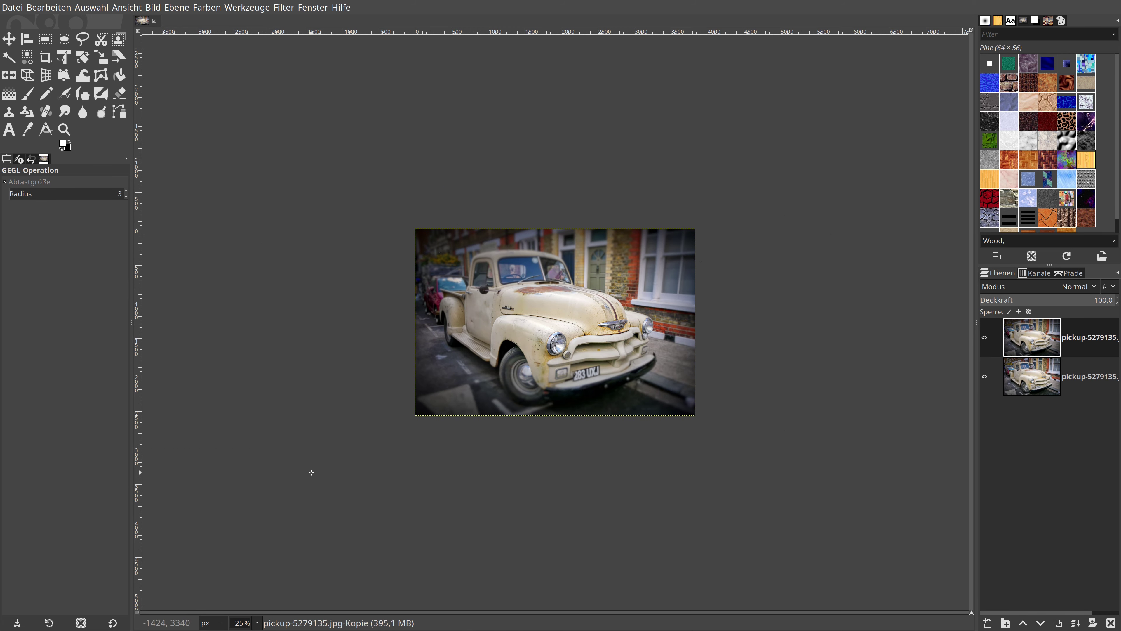
- Fit the photo to the window and toggle the blurred top layer on and off to compare
key("shift+ctrl+j")
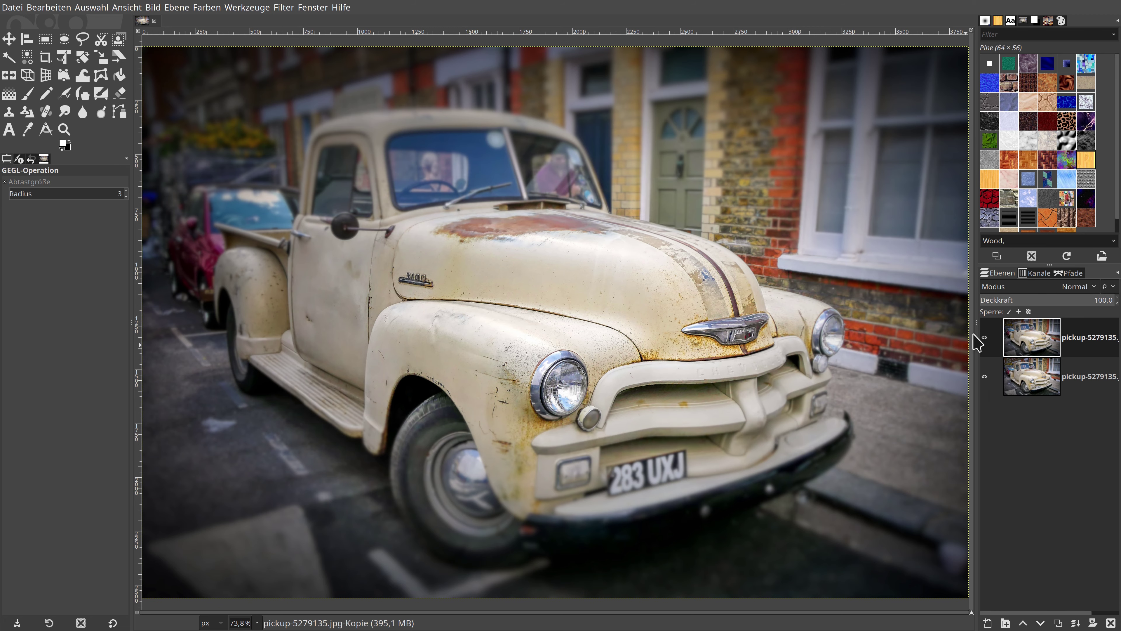
left_click(985, 337)
left_click(986, 337)
left_click(985, 338)
left_click(986, 338)
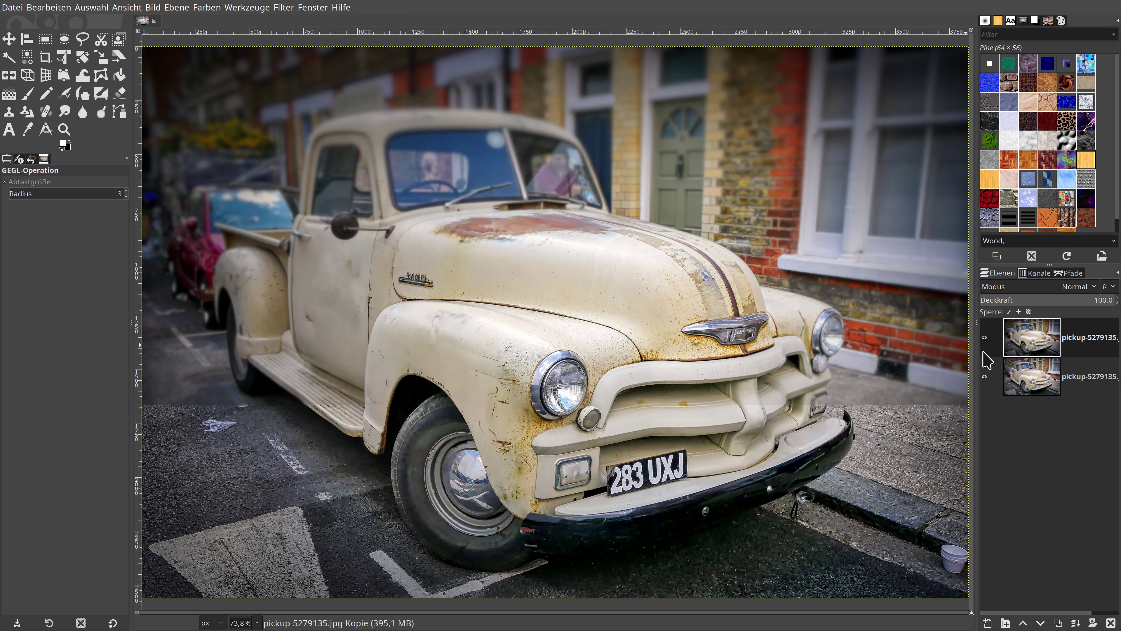